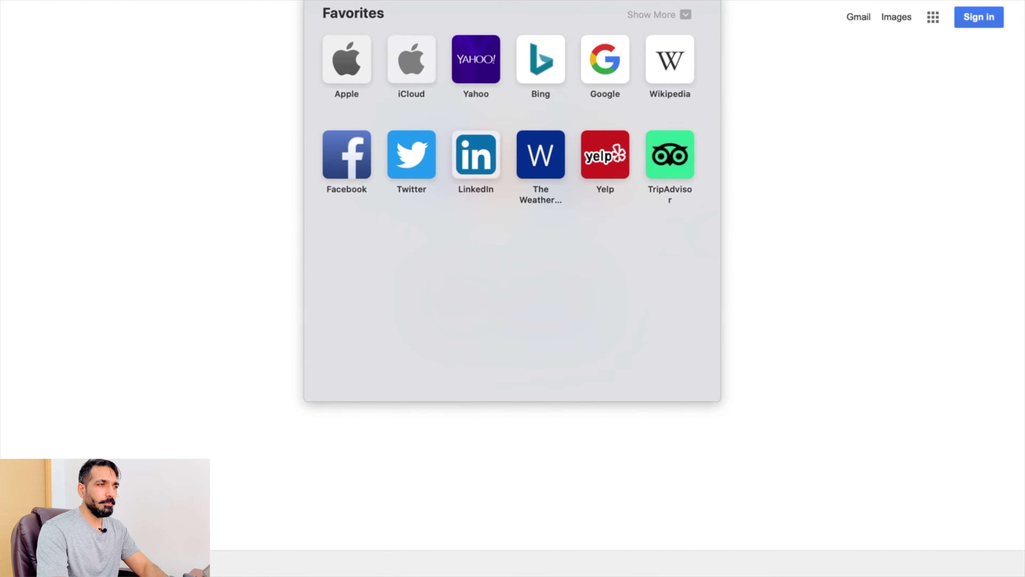
# Step: Go to powerbi.com and sign in to the Power BI service
pyautogui.write('powerbi.co')
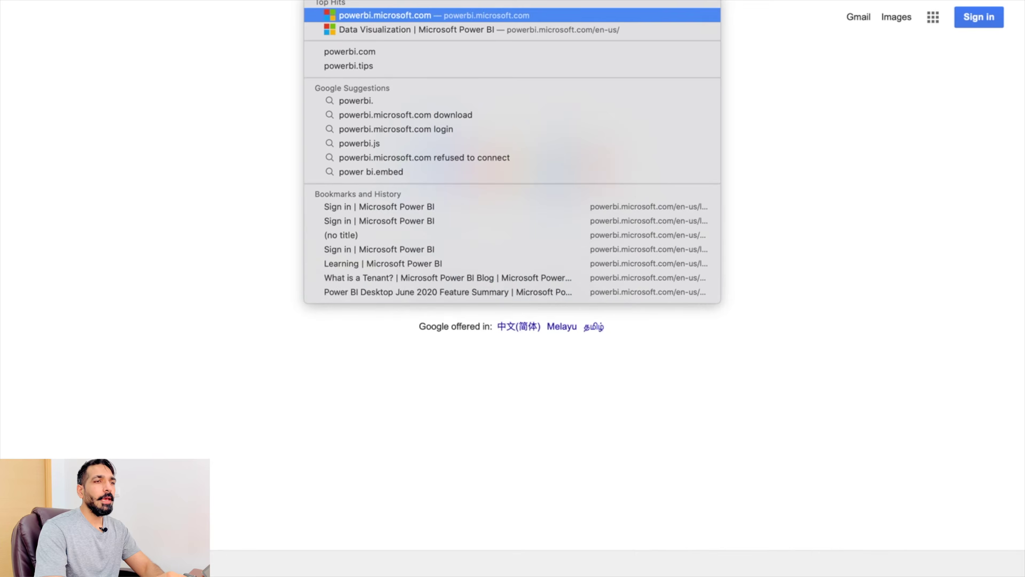
pyautogui.write('m')
pyautogui.press('Return')
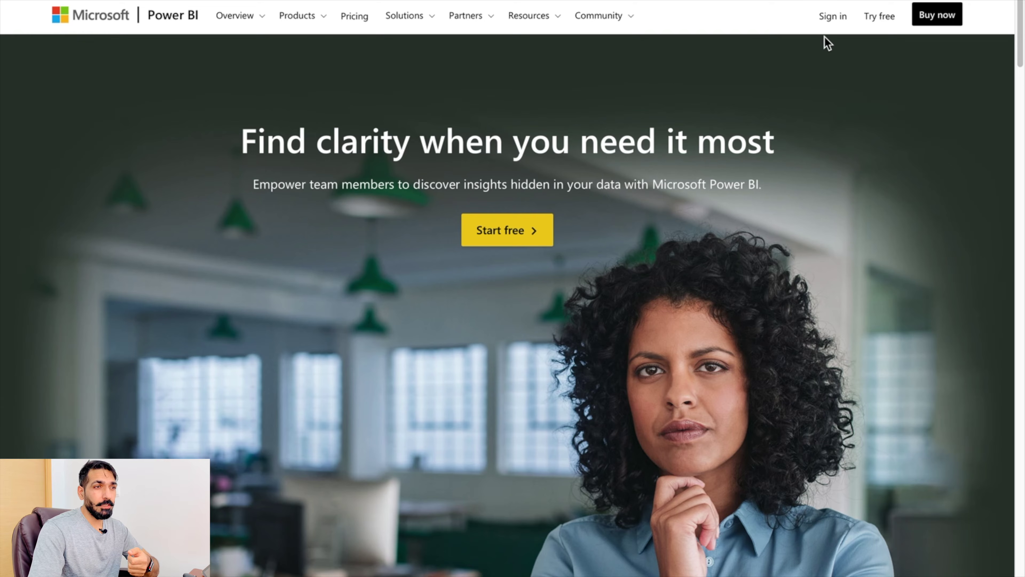
pyautogui.click(826, 17)
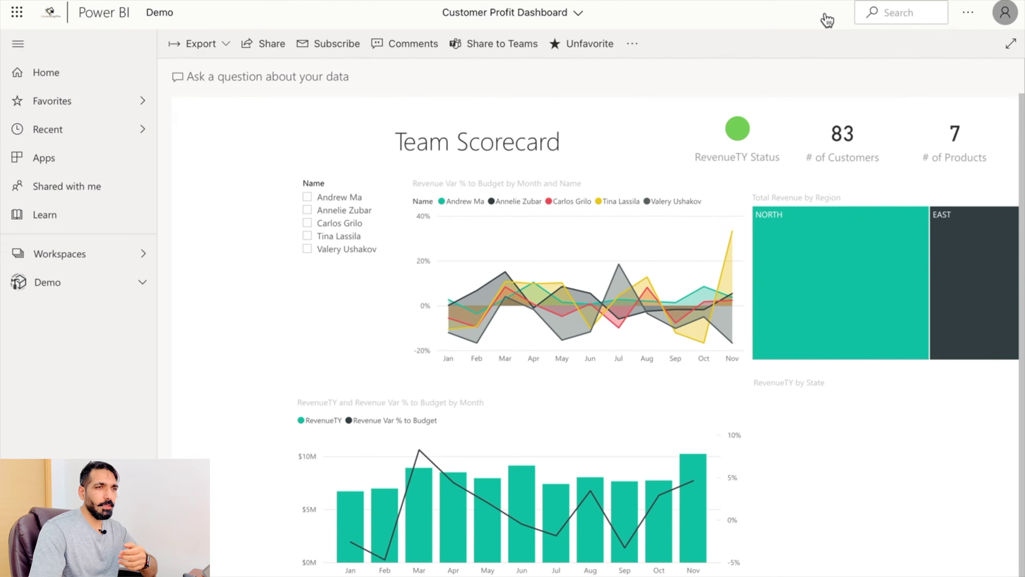
# Step: Open the tenant settings in the Power BI admin portal
pyautogui.click(969, 20)
pyautogui.moveTo(916, 118)
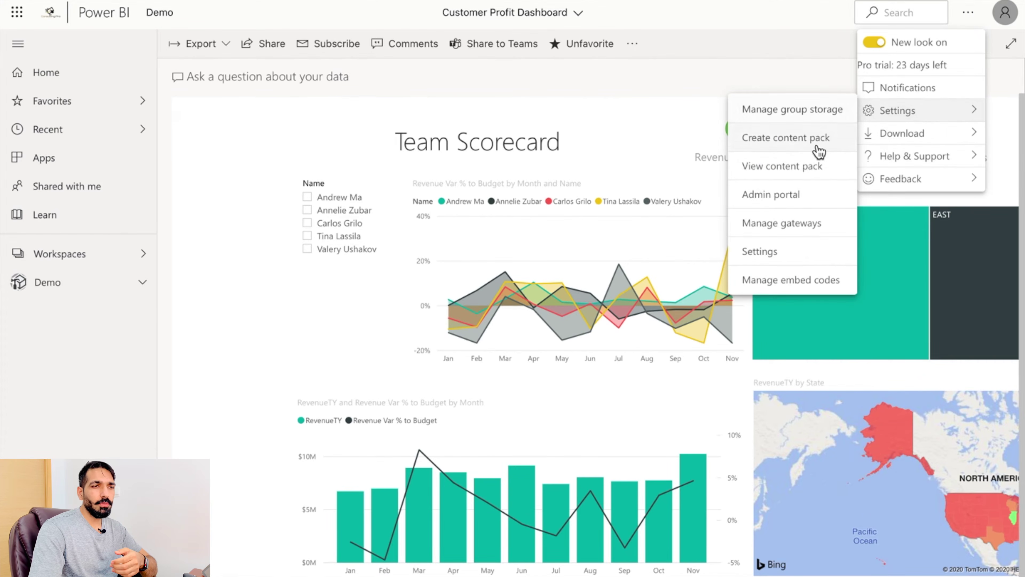
pyautogui.click(787, 195)
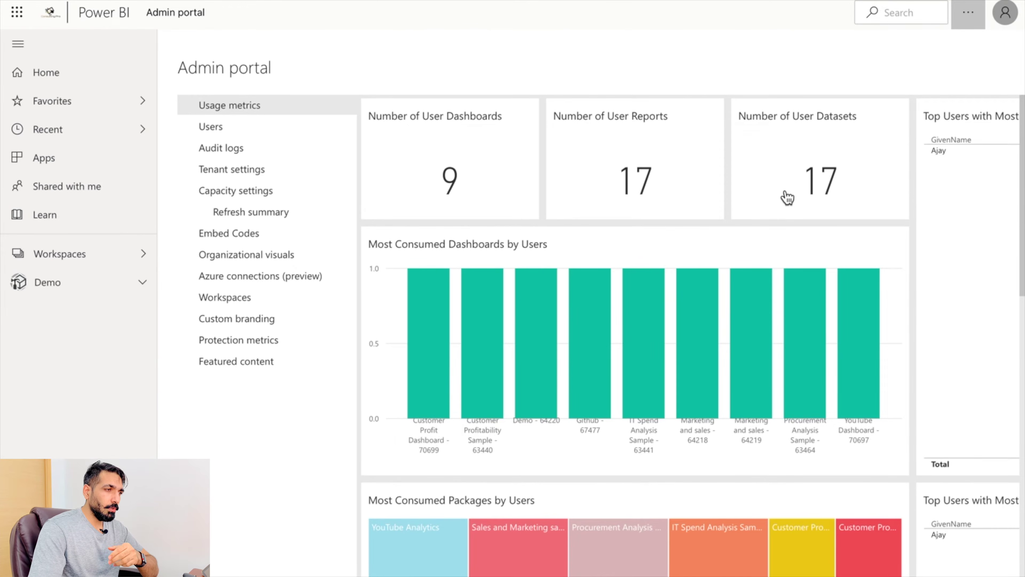
pyautogui.click(267, 177)
# Step: Find the Dashboard settings section and enable Data classification for dashboards
pyautogui.scroll(-2, 509, 384)
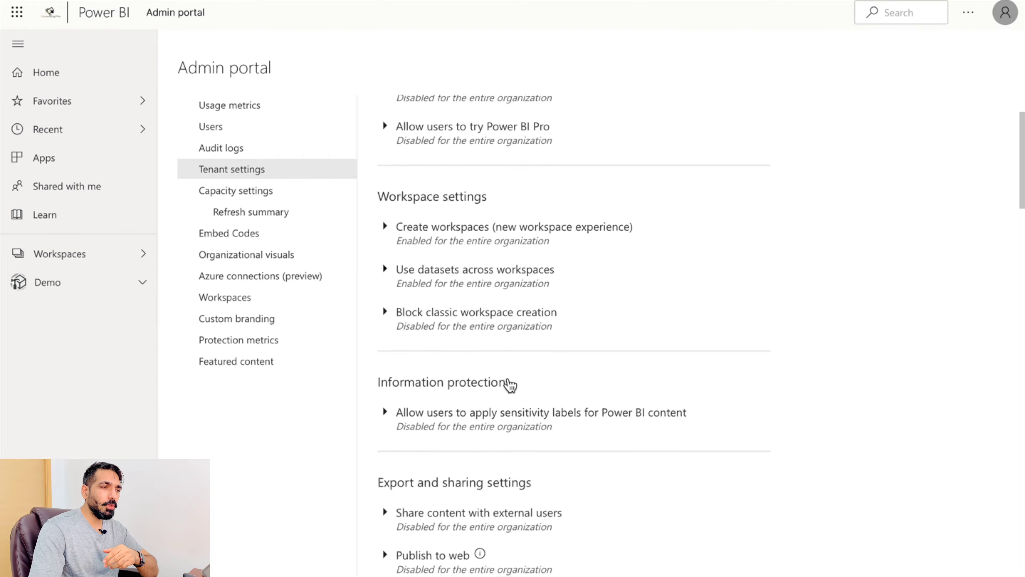
pyautogui.scroll(-15, 509, 385)
pyautogui.scroll(-15, 509, 384)
pyautogui.scroll(-8, 508, 379)
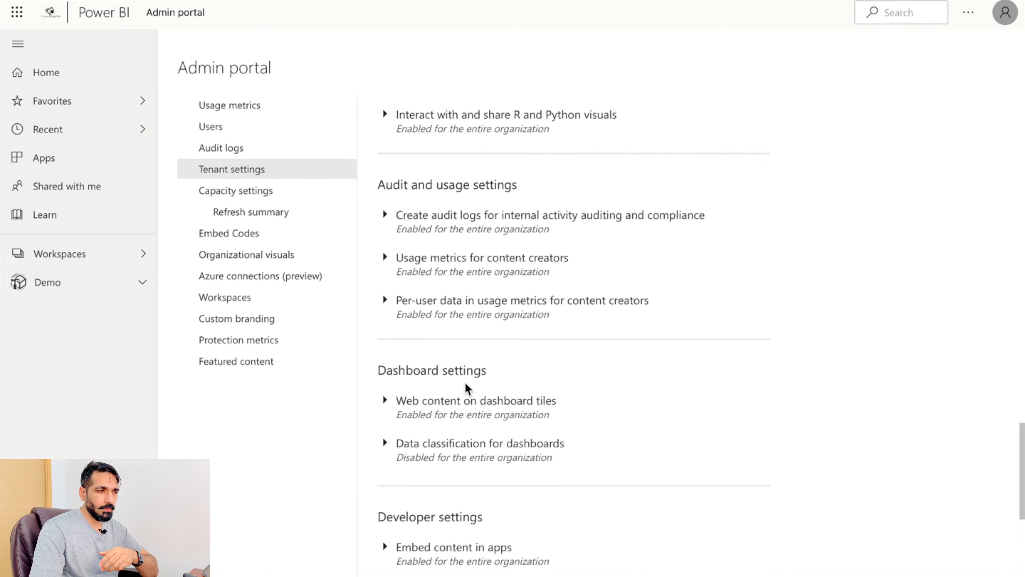
pyautogui.moveTo(510, 367); pyautogui.dragTo(378, 369)
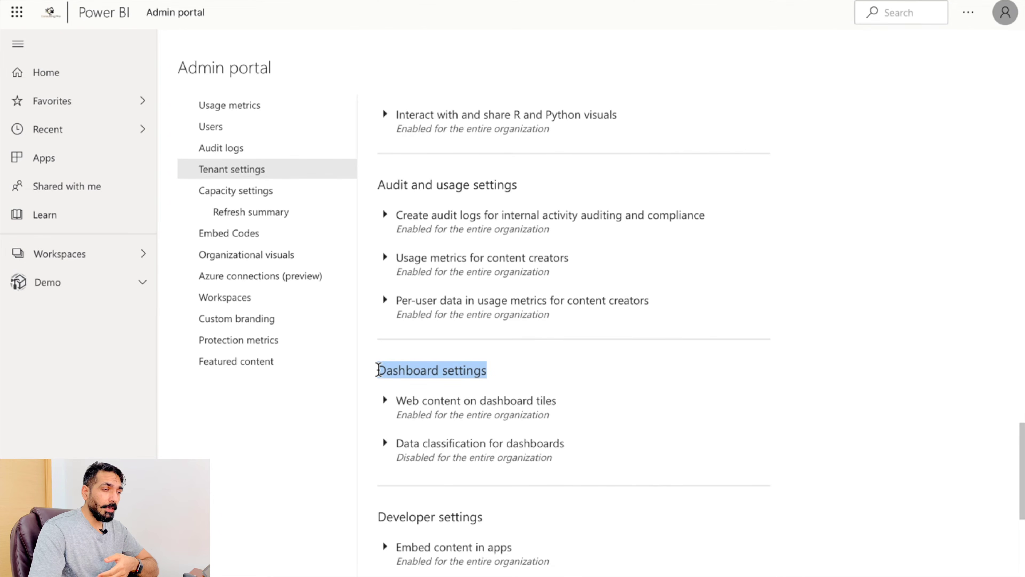
pyautogui.click(385, 450)
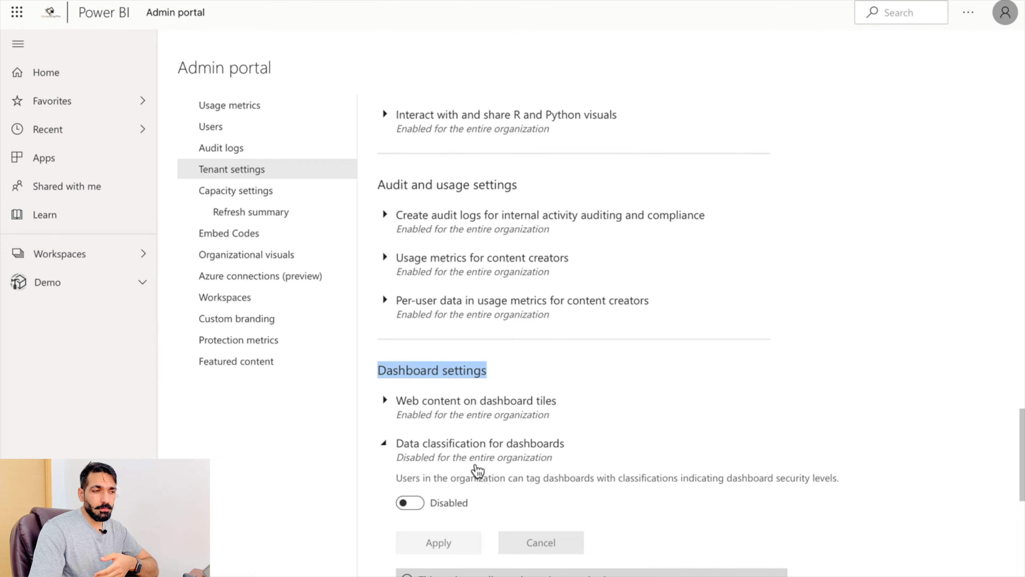
pyautogui.scroll(-1, 536, 460)
pyautogui.scroll(-2, 536, 461)
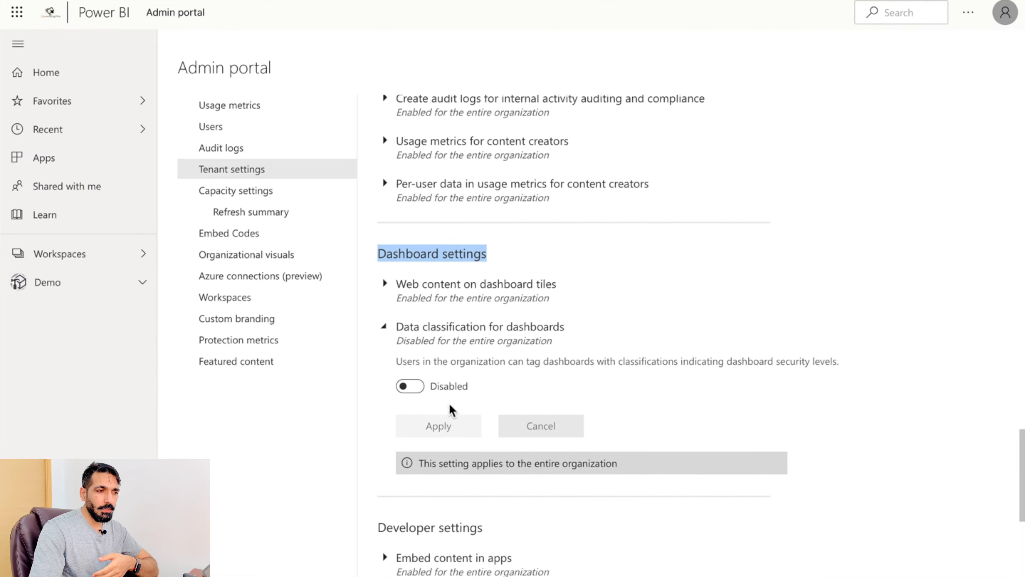
pyautogui.click(414, 386)
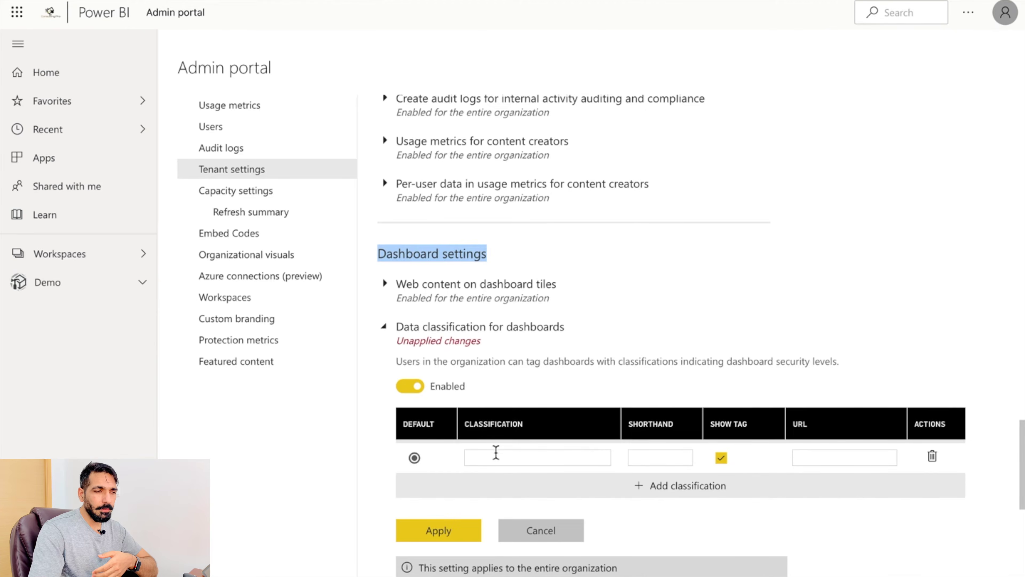
# Step: Add two more empty rows to the data classification table
pyautogui.scroll(-4, 483, 398)
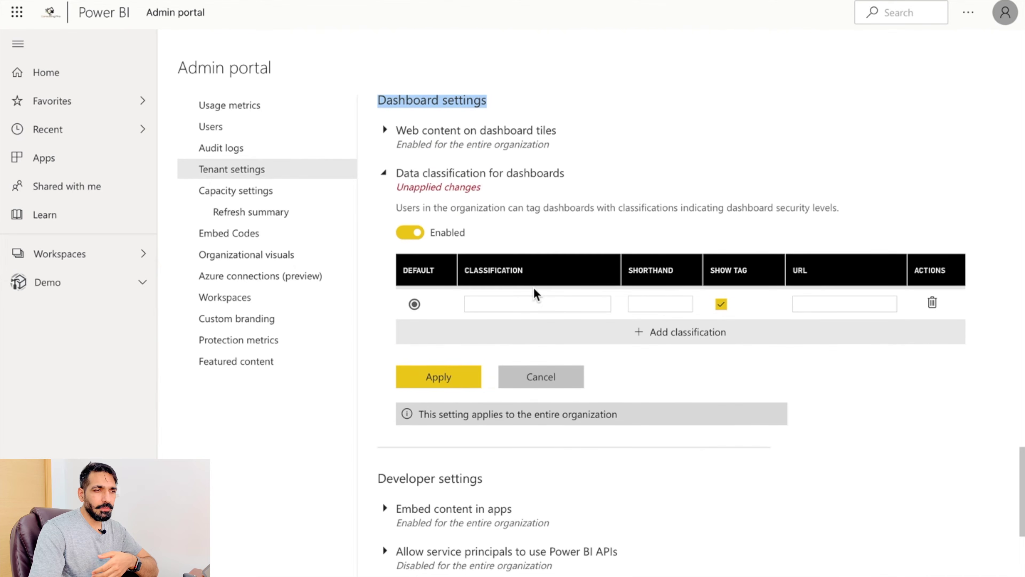
pyautogui.click(652, 332)
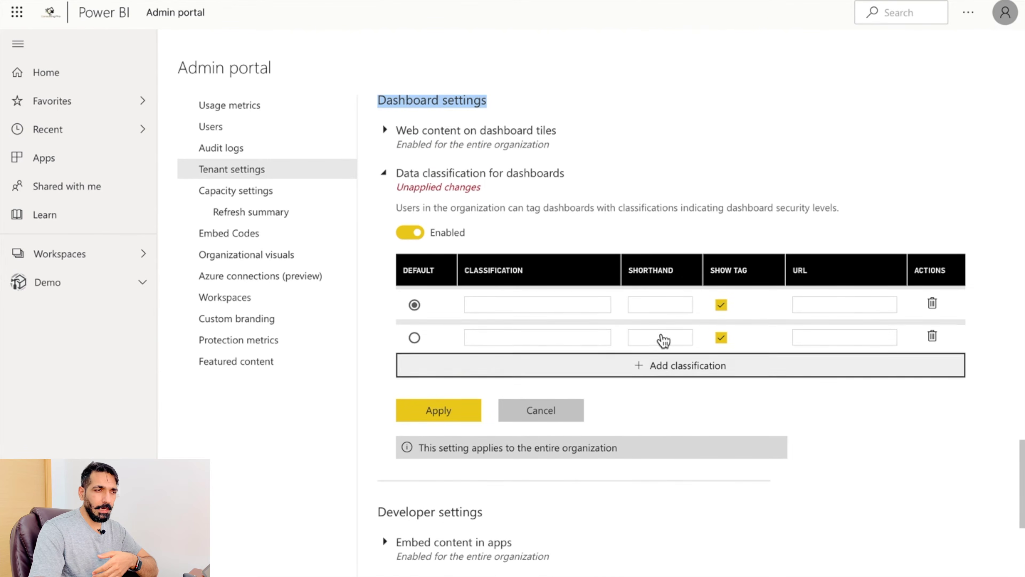
pyautogui.click(651, 365)
# Step: Name the first classification High Business Impact and give it the shorthand HBI
pyautogui.click(505, 303)
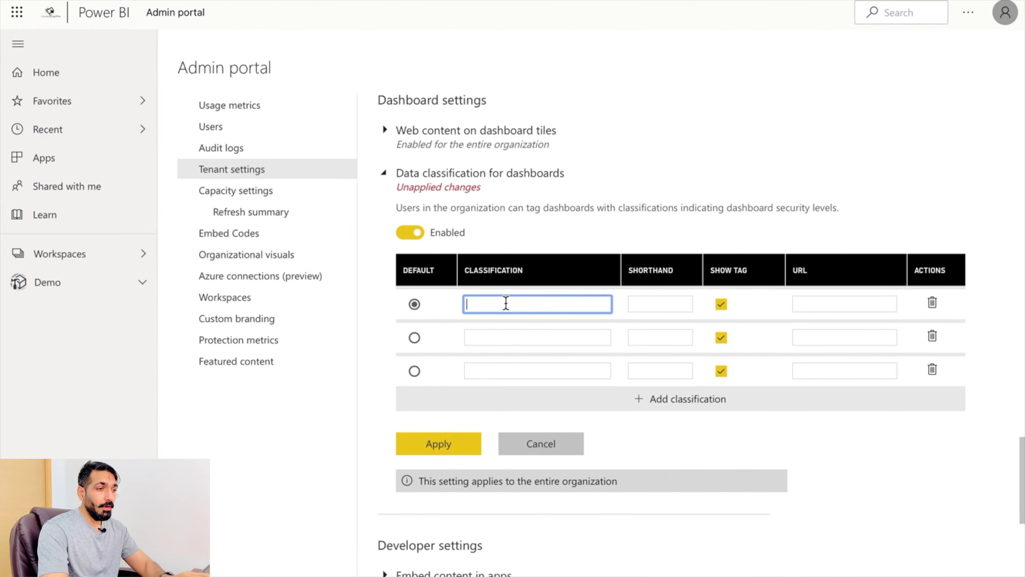
pyautogui.write('H')
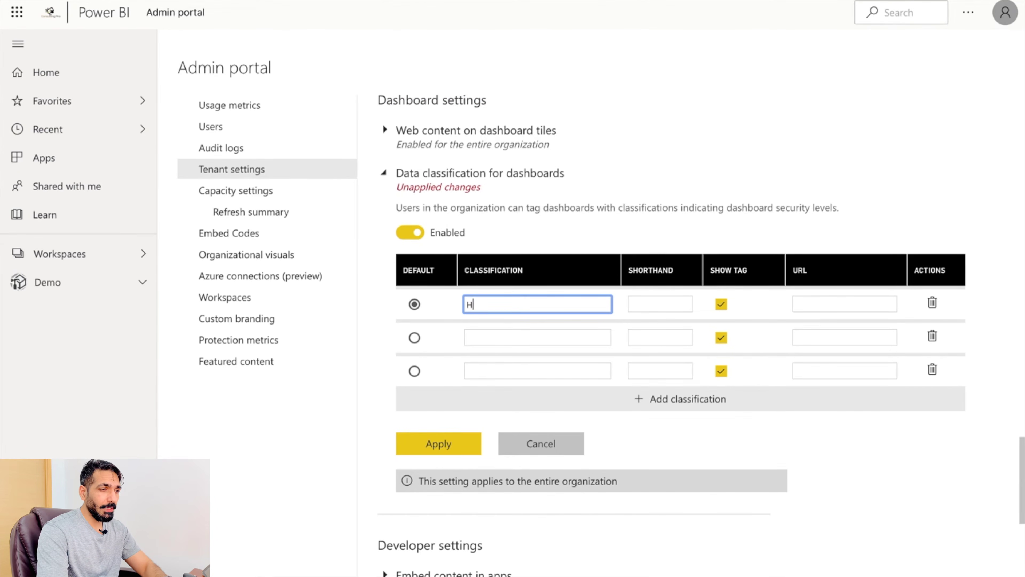
pyautogui.write('igh Busine')
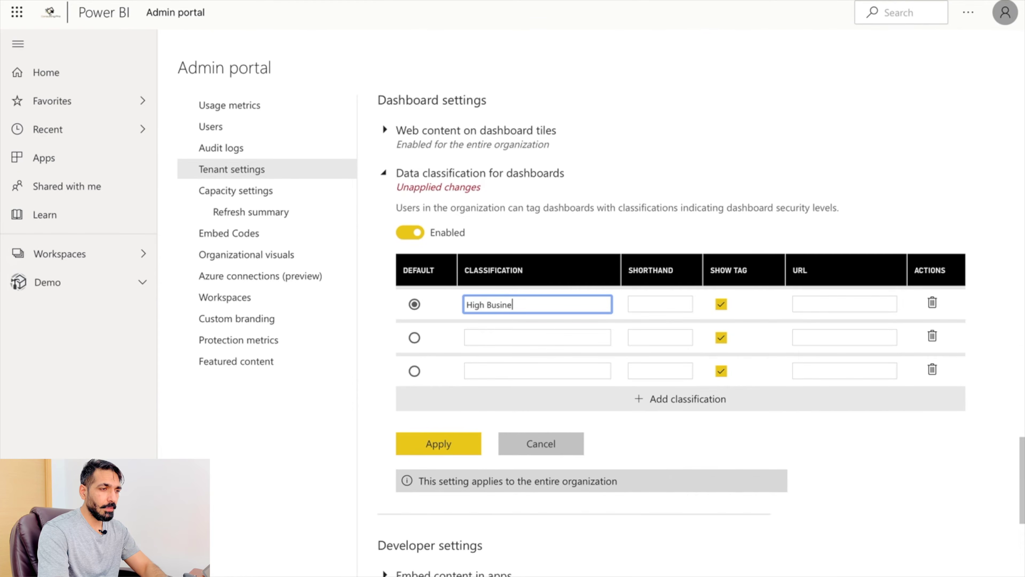
pyautogui.write('ss Impact')
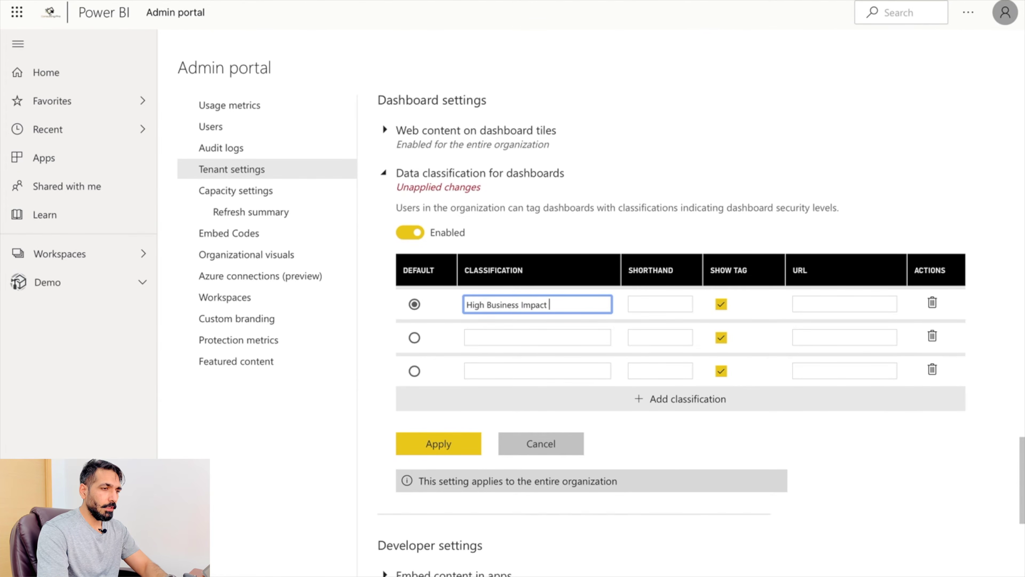
pyautogui.click(660, 304)
pyautogui.write('HIB')
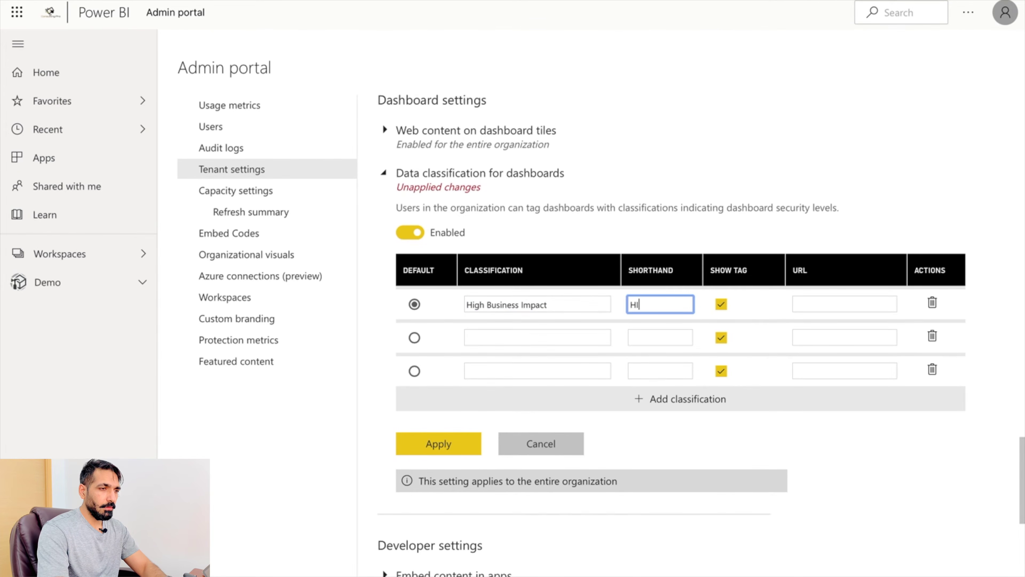
pyautogui.press('BackSpace')
pyautogui.press('BackSpace')
pyautogui.write('BI')
# Step: Paste the copied docs.microsoft.com link as the URL of the High Business Impact classification
pyautogui.click(845, 305)
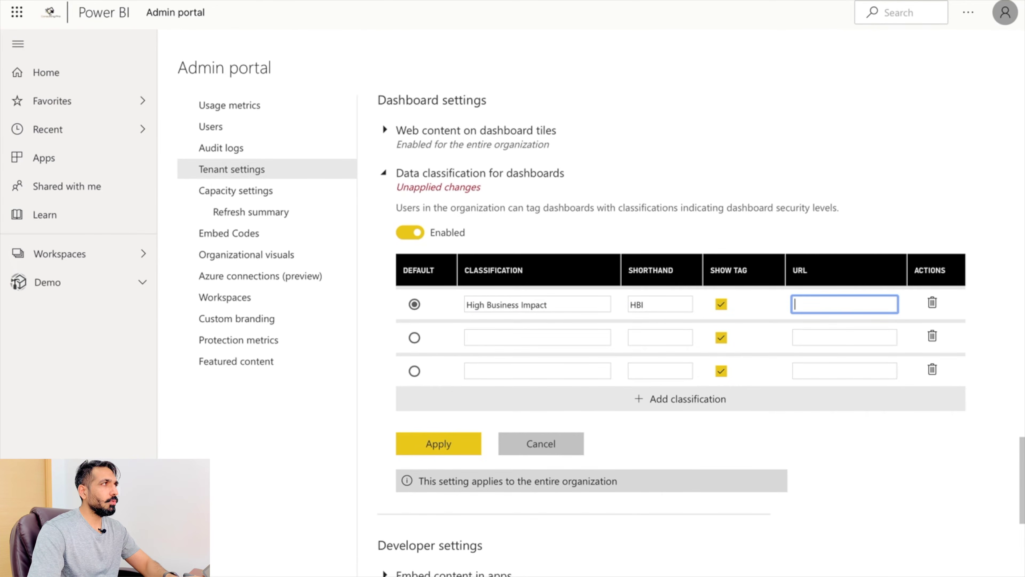
pyautogui.press('Tab')
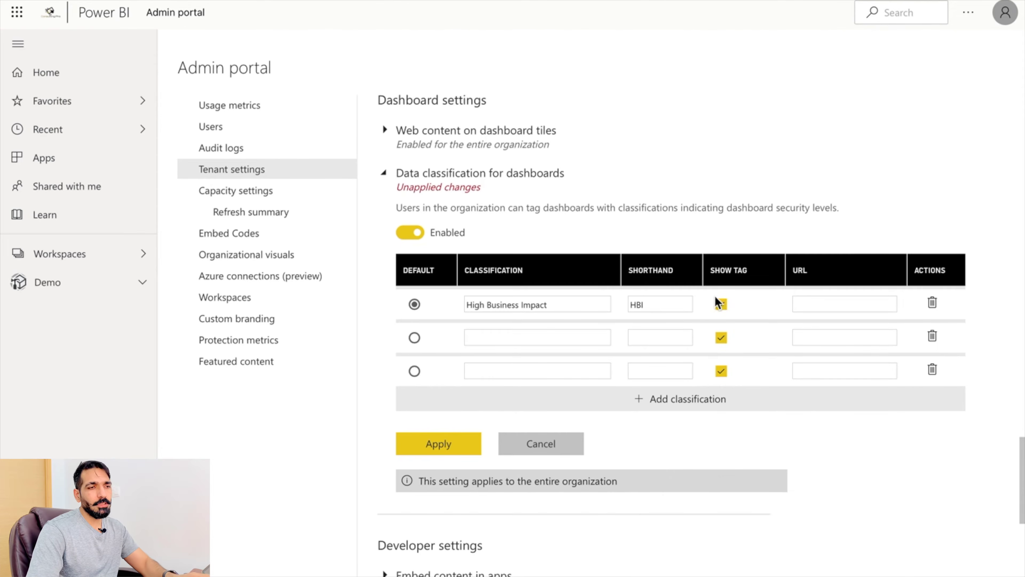
pyautogui.click(803, 306)
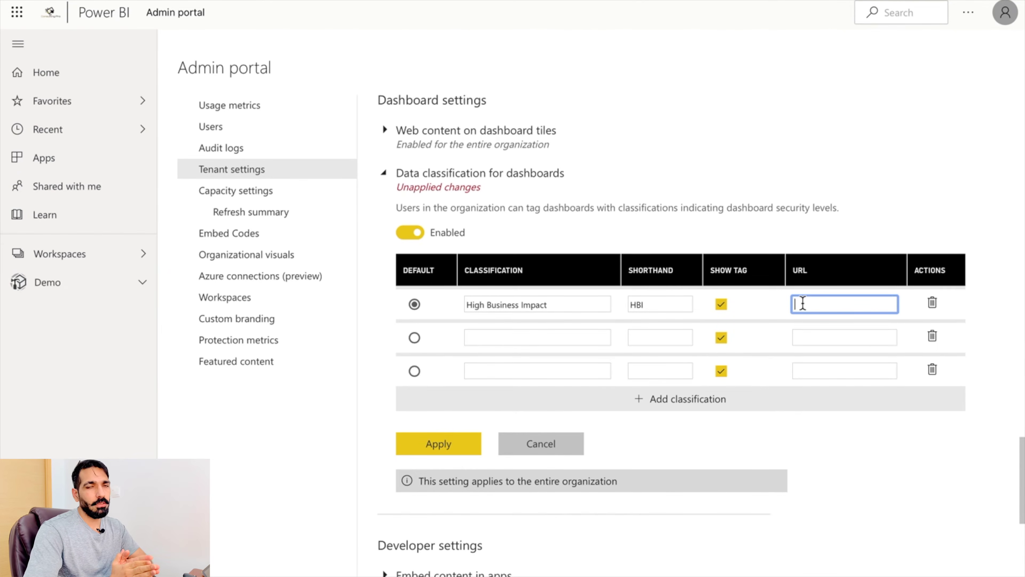
pyautogui.hotkey('ctrl', 'v')
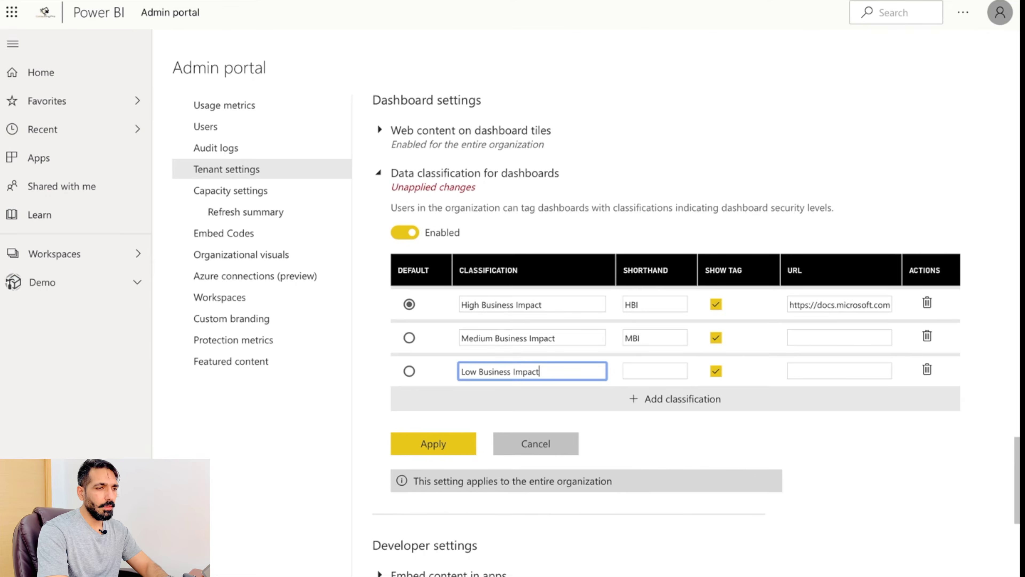
# Step: Set the shorthand of the Low Business Impact classification to LBI
pyautogui.click(660, 371)
pyautogui.write('LBI')
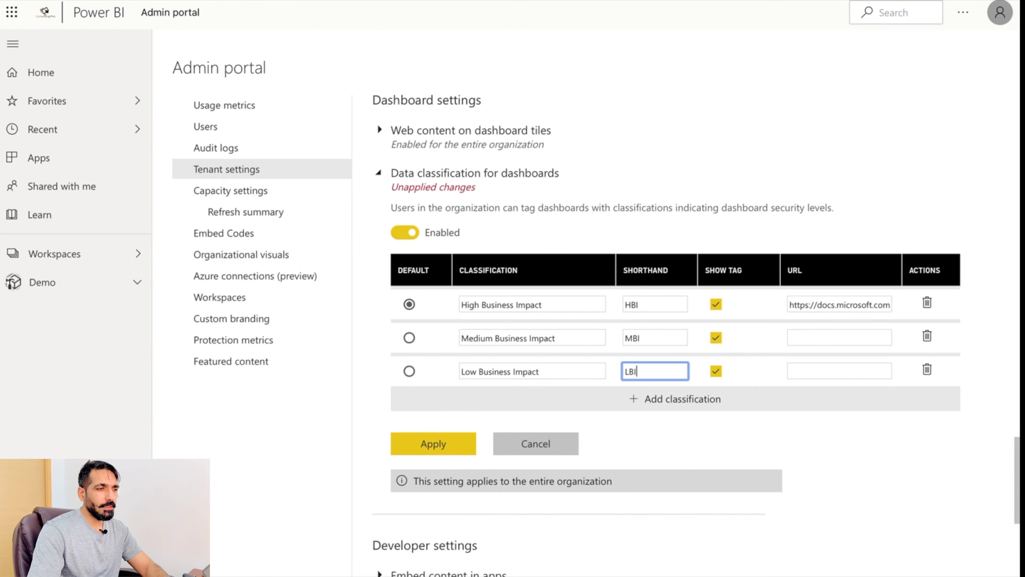
# Step: Make Medium Business Impact the default classification and apply the data classification settings
pyautogui.moveTo(401, 271); pyautogui.dragTo(428, 272)
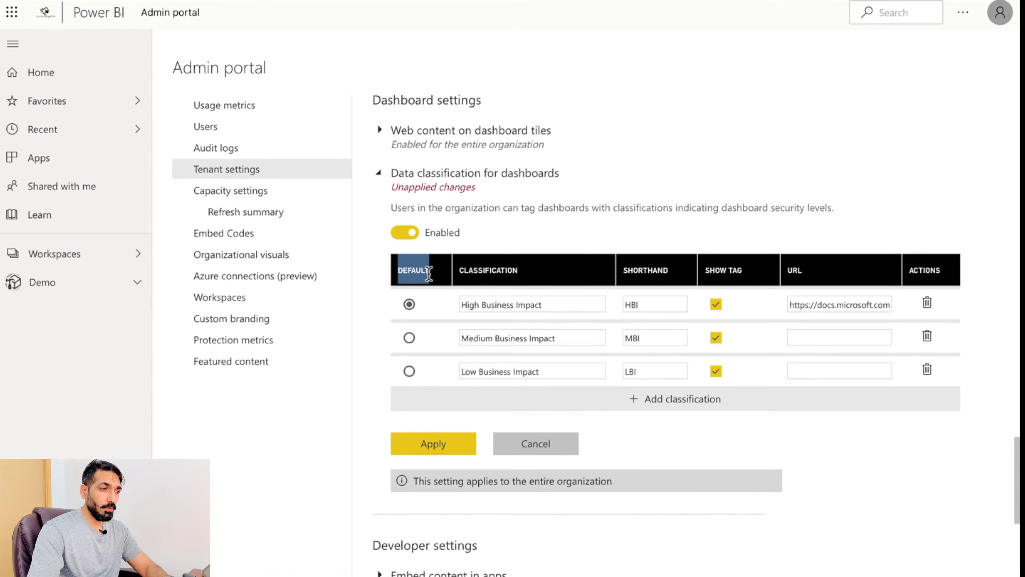
pyautogui.click(410, 339)
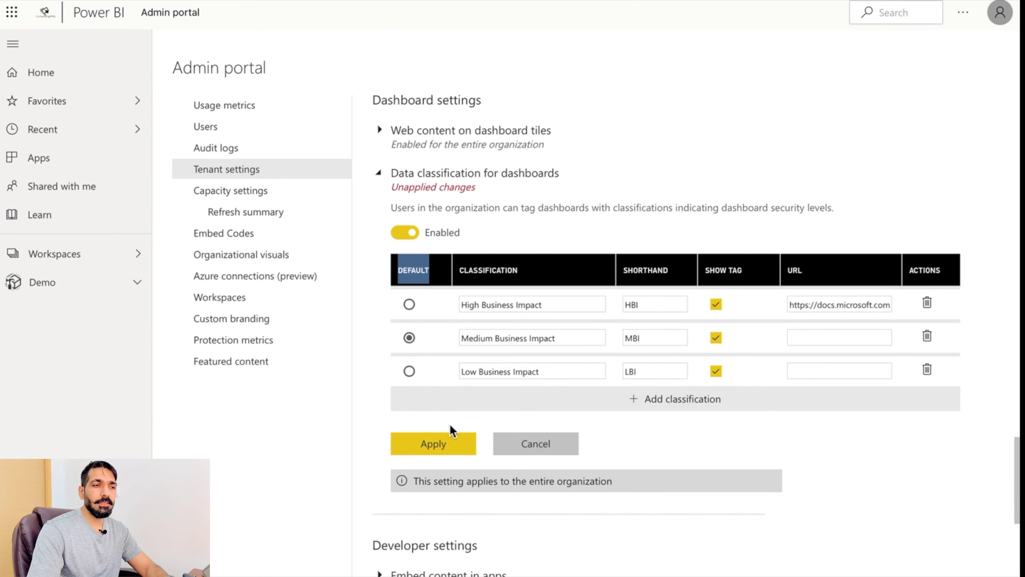
pyautogui.click(442, 448)
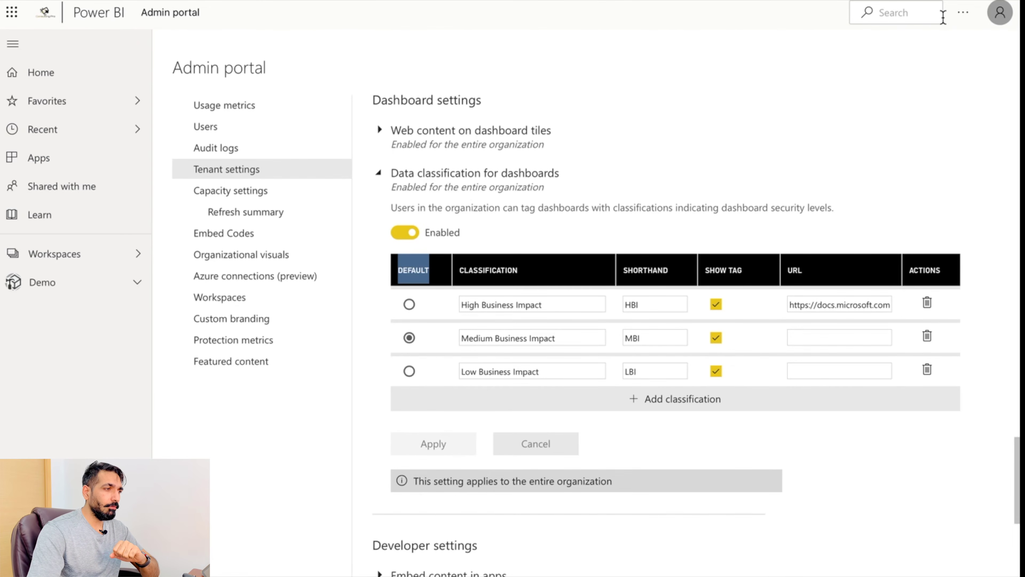
# Step: Open the settings of the Customer Profit Dashboard in the Demo workspace
pyautogui.click(101, 263)
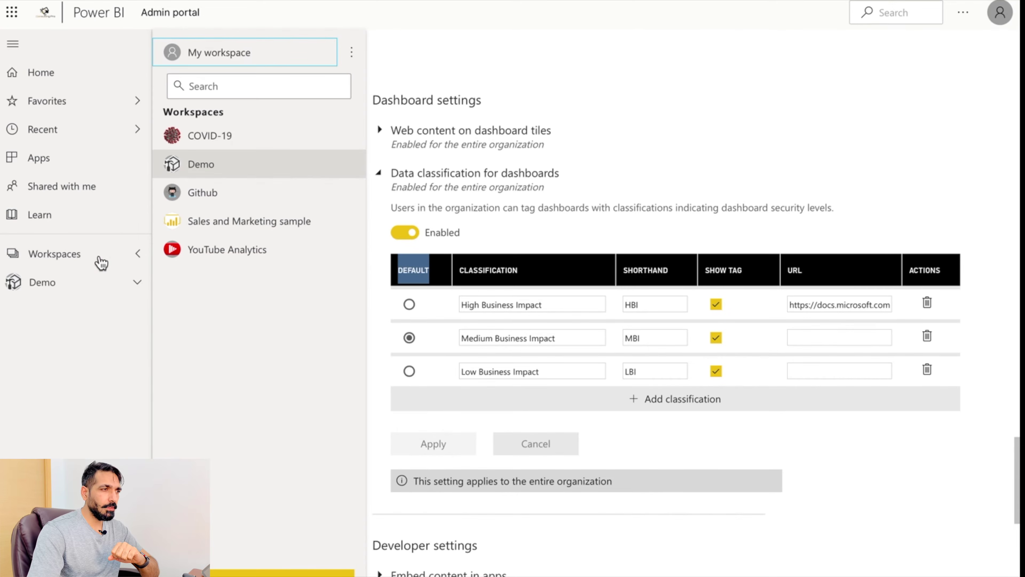
pyautogui.click(210, 175)
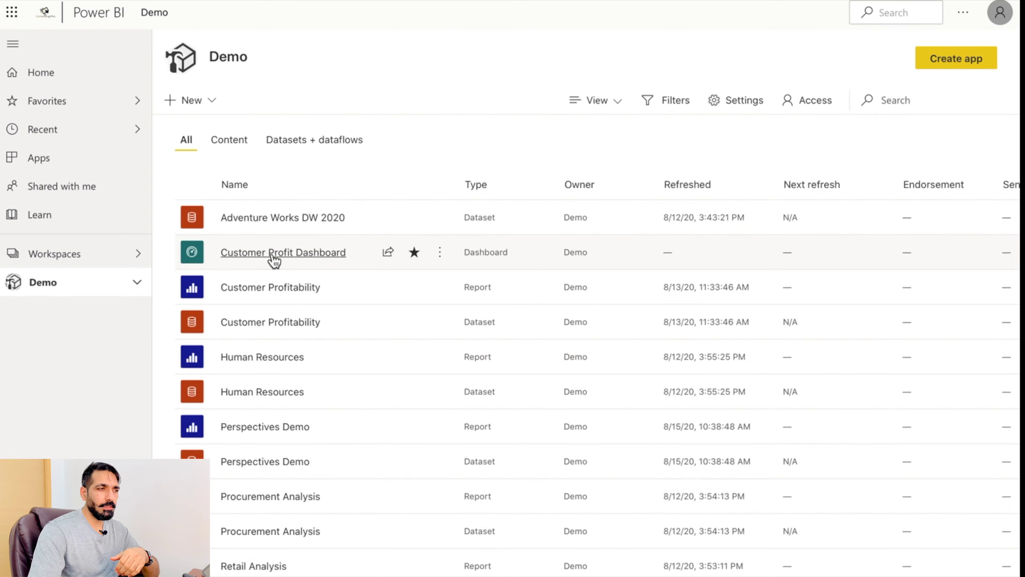
pyautogui.click(128, 286)
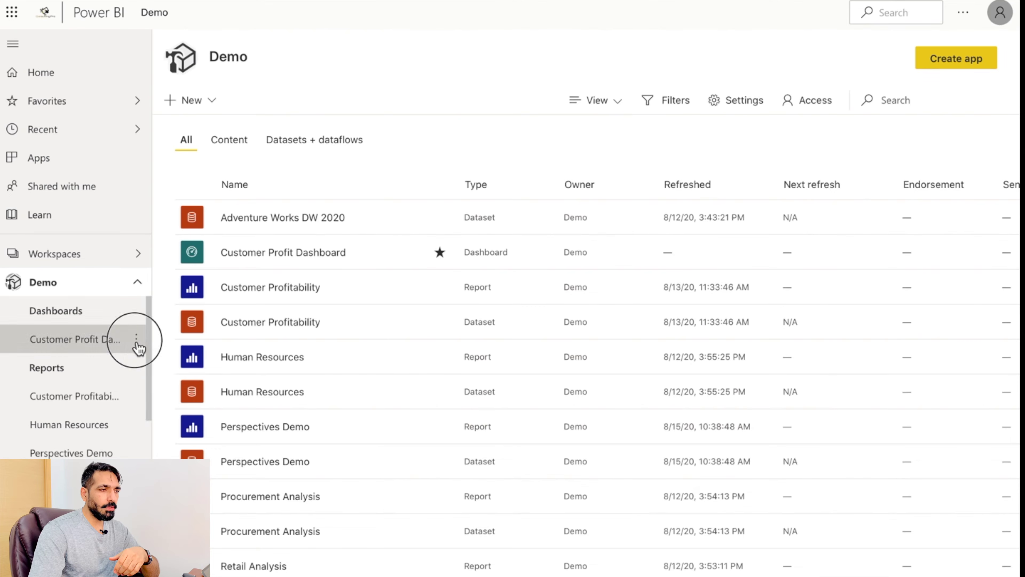
pyautogui.click(136, 339)
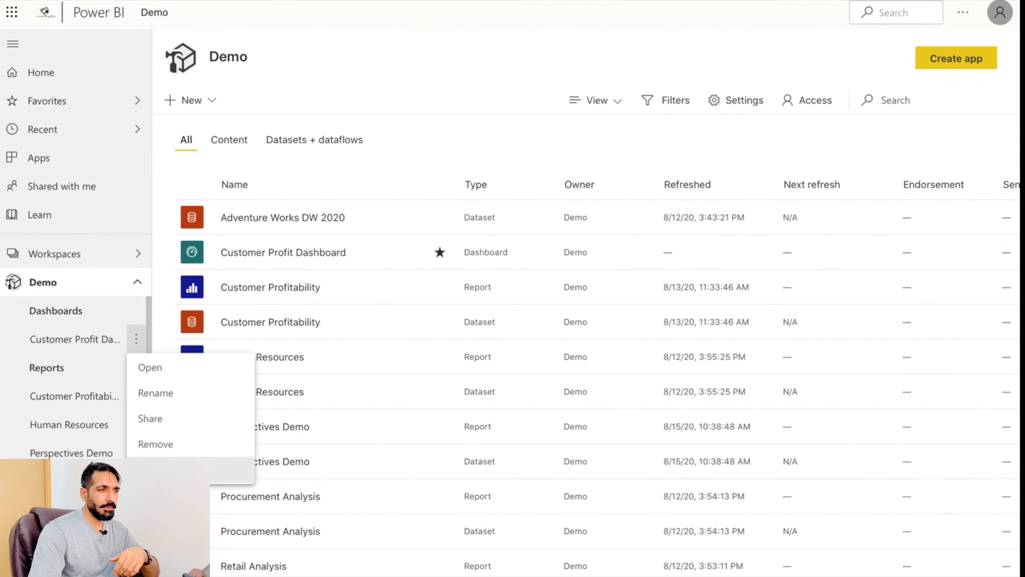
pyautogui.click(155, 470)
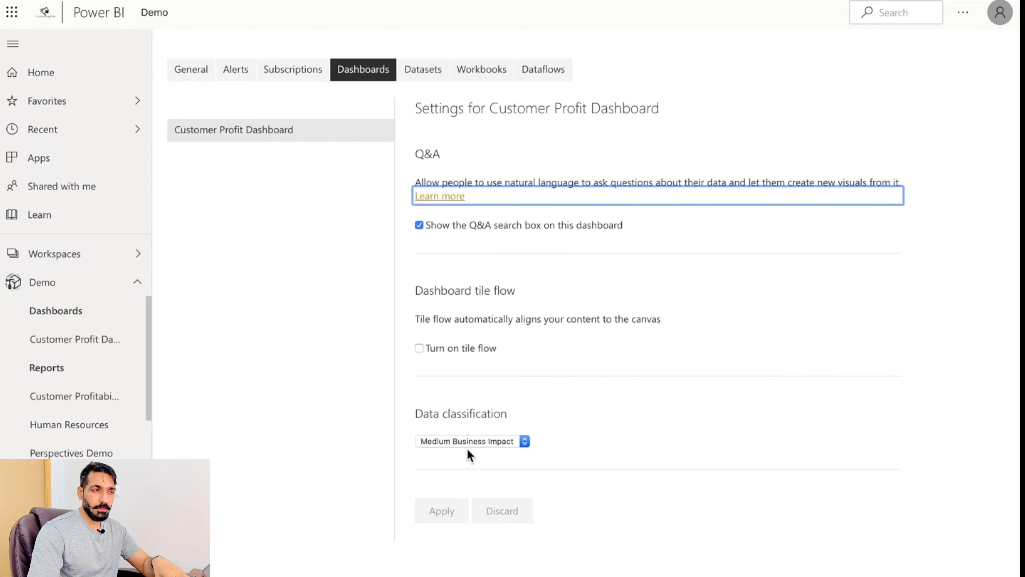
# Step: Set the Customer Profit Dashboard's data classification to High Business Impact and apply it
pyautogui.click(491, 444)
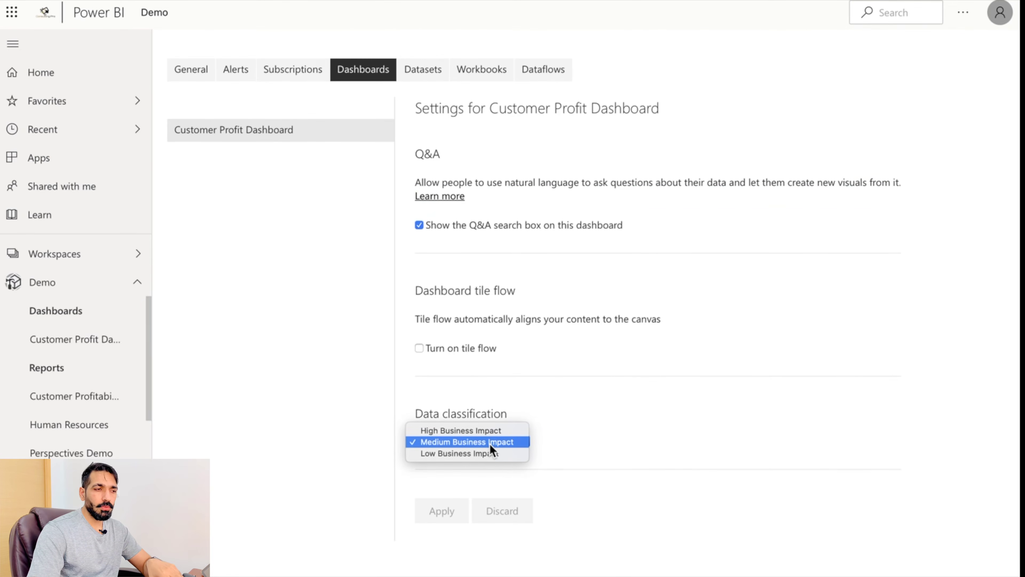
pyautogui.click(490, 431)
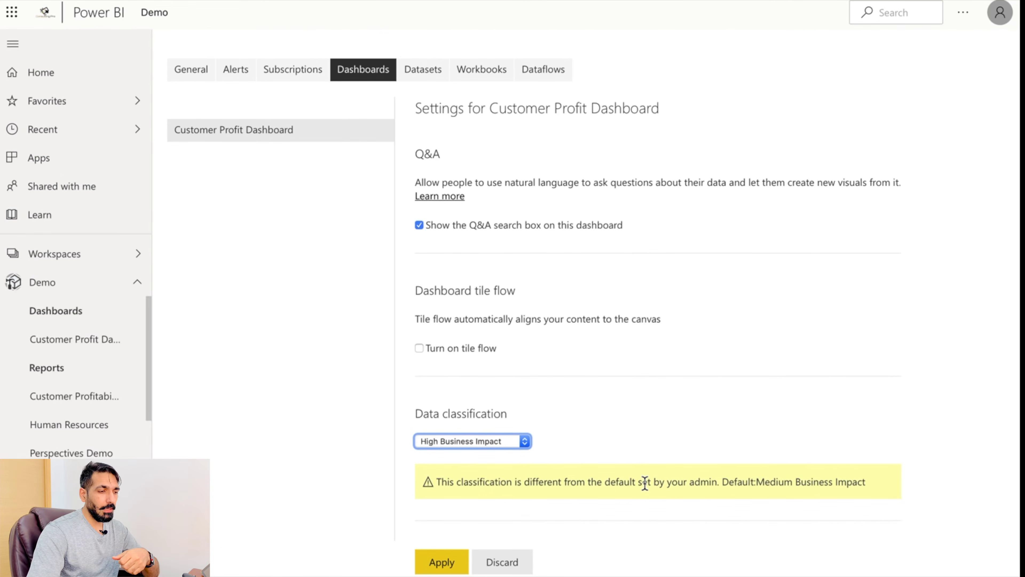
pyautogui.click(442, 560)
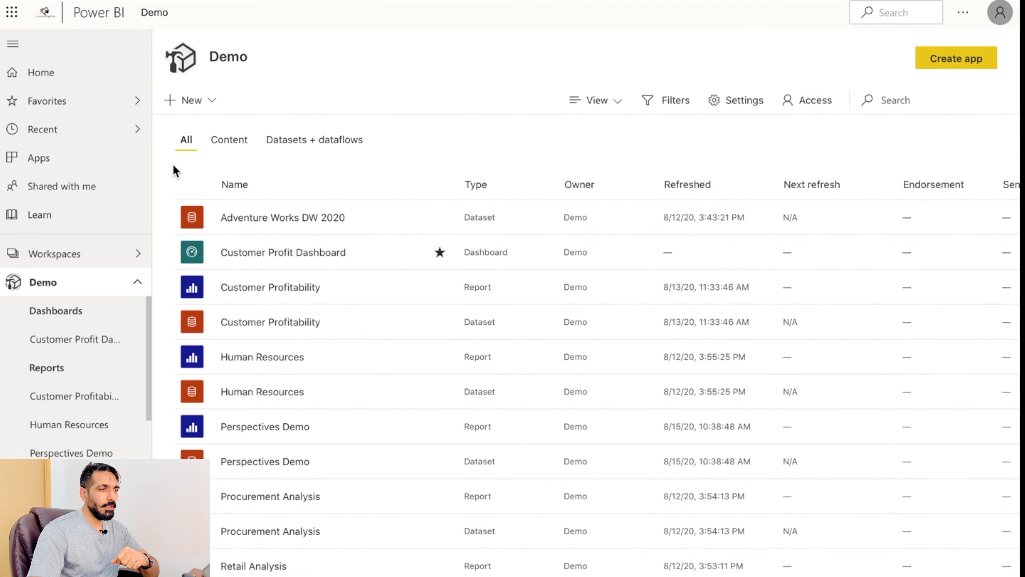
# Step: View the Customer Profit Dashboard, then check its classification tag in the Favorites list
pyautogui.click(247, 255)
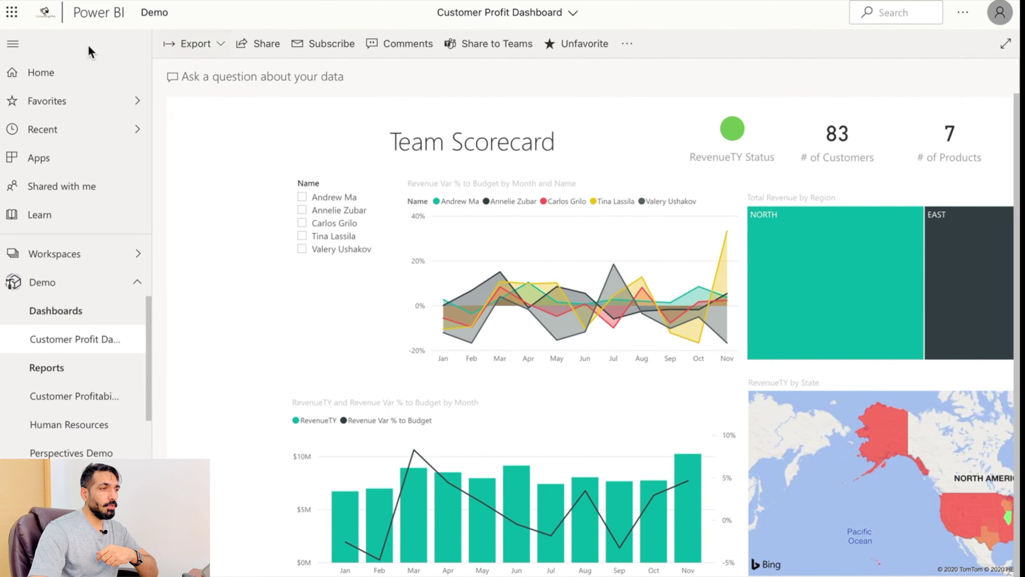
pyautogui.click(80, 110)
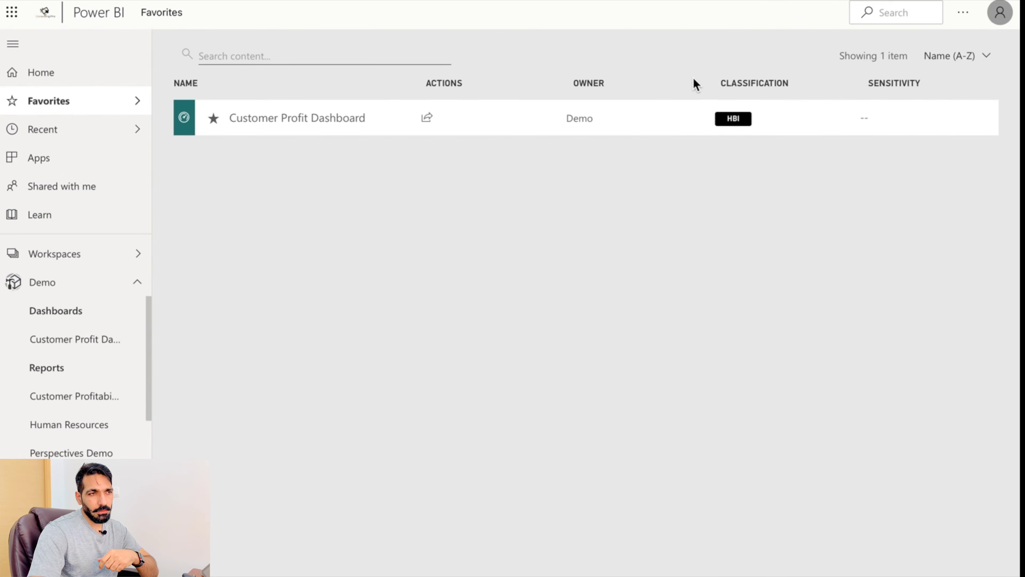
pyautogui.moveTo(690, 73); pyautogui.dragTo(769, 118)
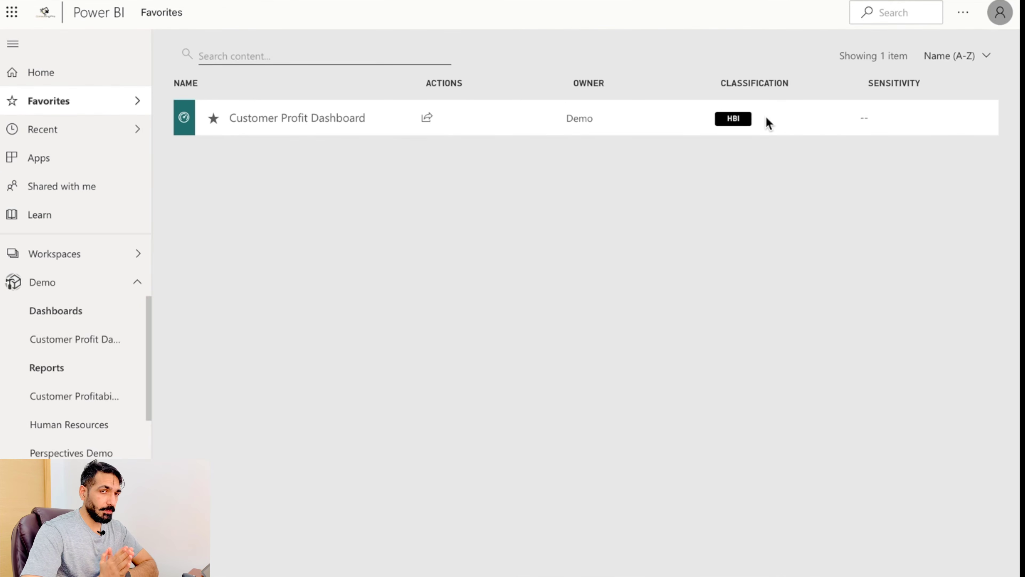